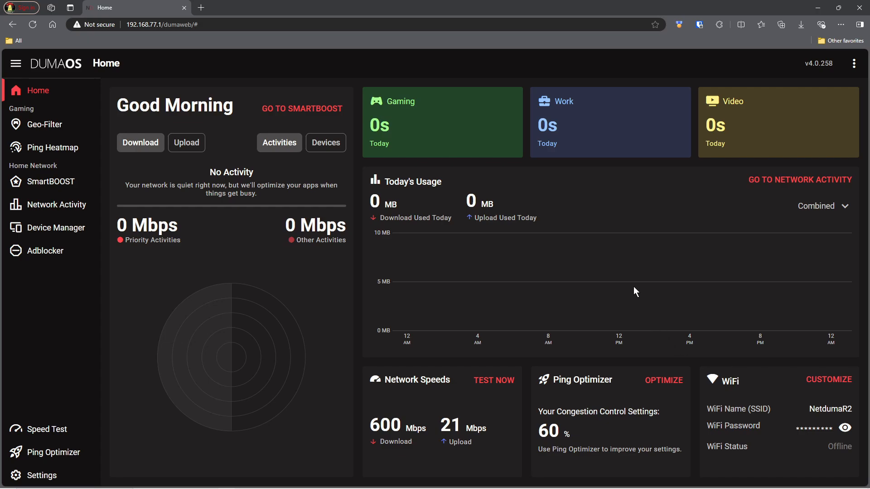
# Show the XBOX-SERIES-X Geo-Filter map and check its Steady Ping settings.
pyautogui.click(38, 127)
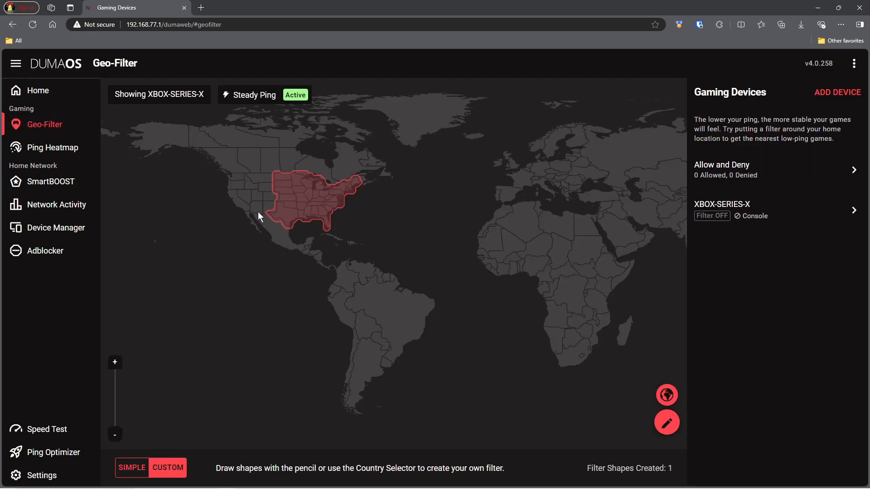
pyautogui.click(243, 94)
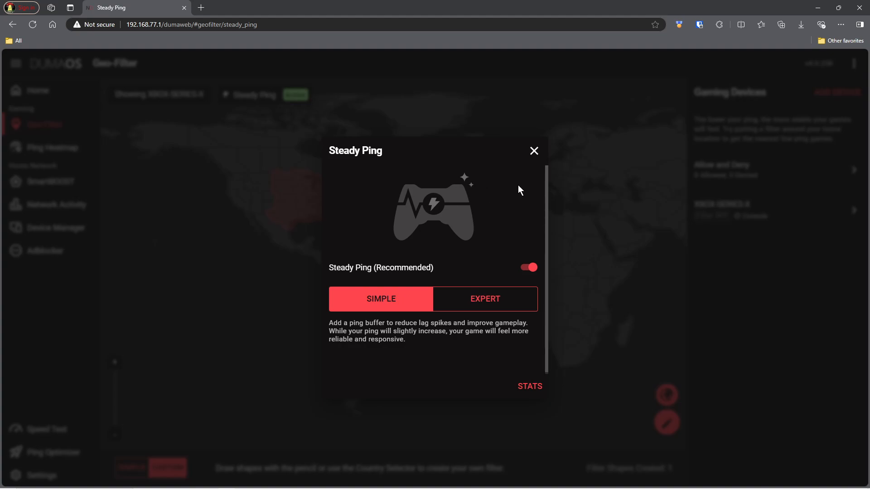
pyautogui.click(534, 151)
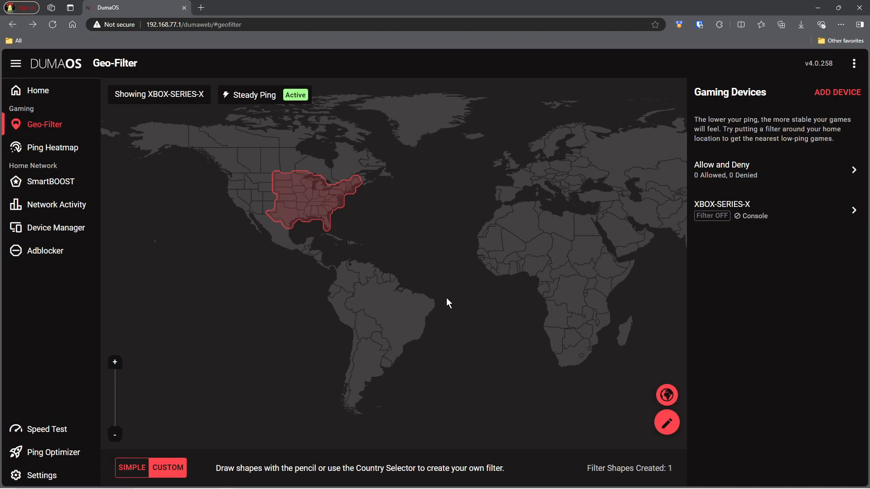
pyautogui.moveTo(525, 245); pyautogui.dragTo(551, 265)
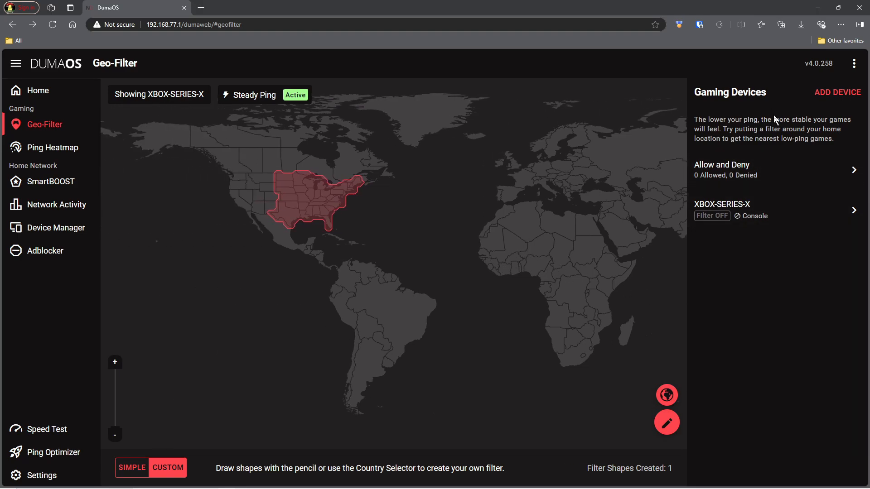
# Search the country list for 'uni' and expand the United States regions.
pyautogui.click(668, 396)
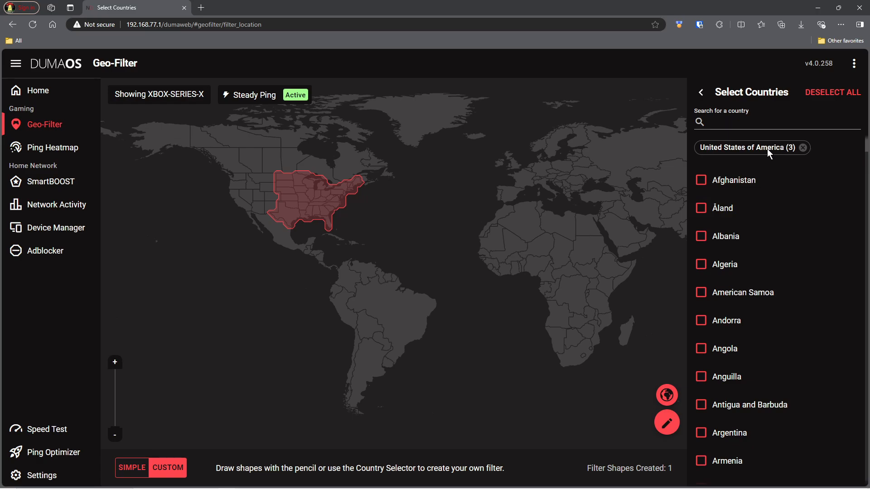
pyautogui.click(723, 123)
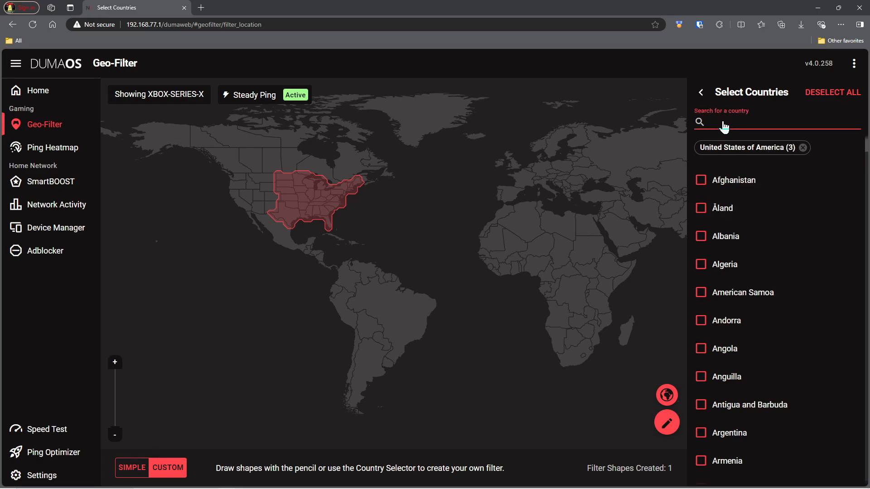
pyautogui.write('uni')
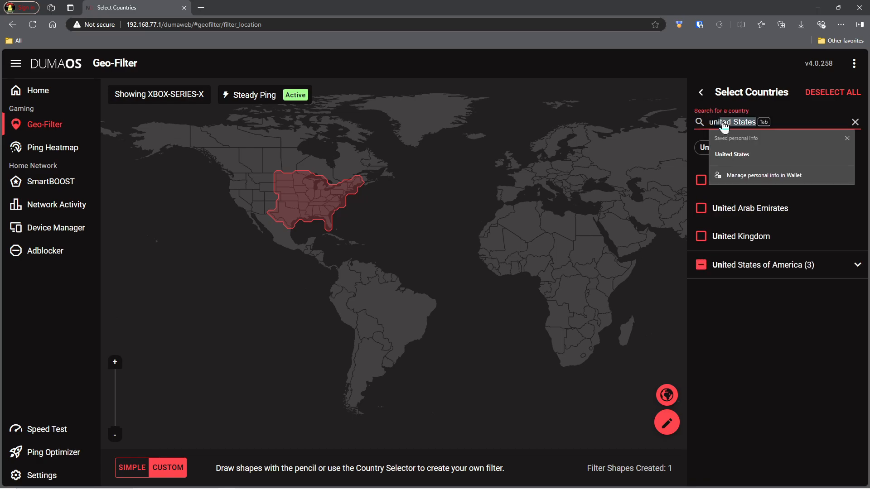
pyautogui.click(834, 362)
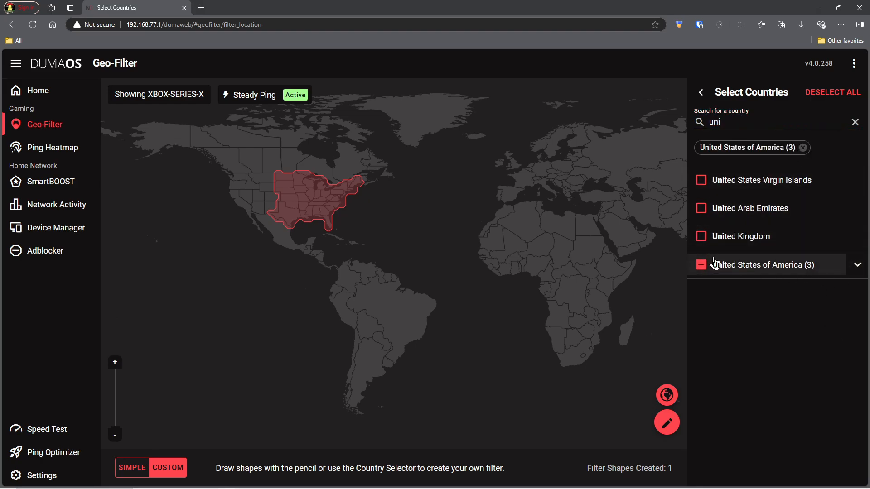
pyautogui.click(858, 265)
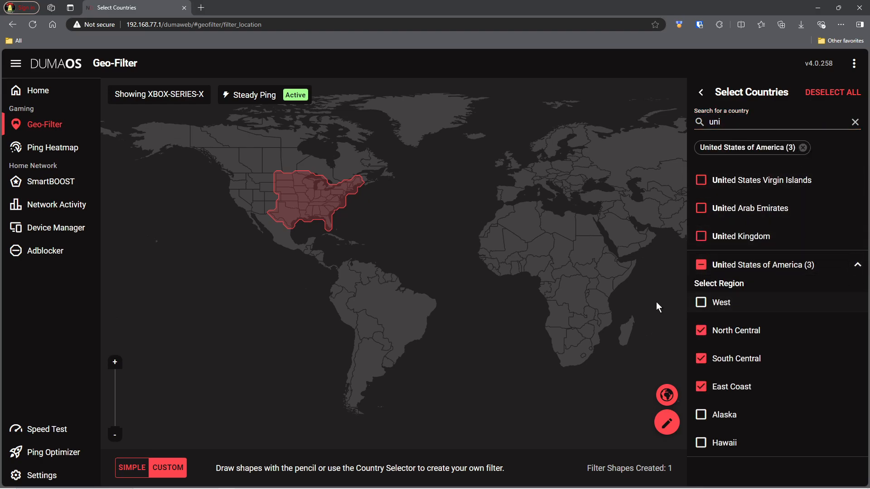
# Keep North Central and South Central selected, leave West off, and draw a triangle over South America.
pyautogui.click(701, 304)
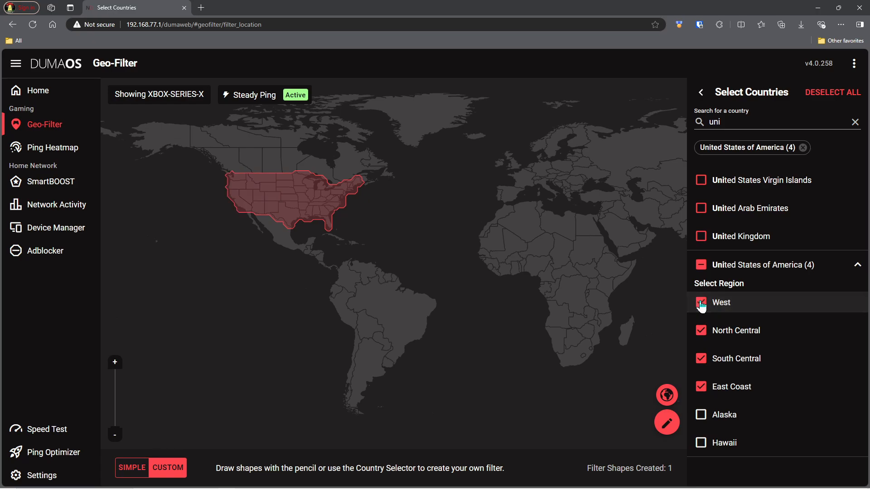
pyautogui.click(701, 304)
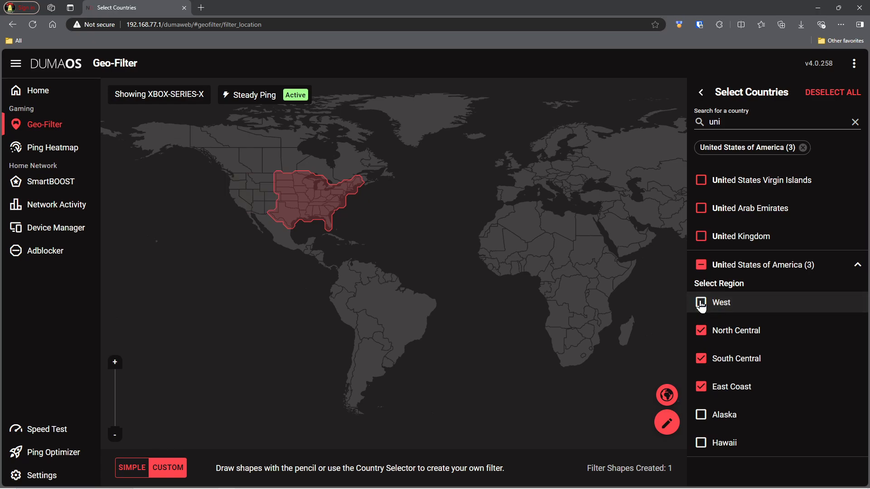
pyautogui.click(700, 335)
pyautogui.click(701, 336)
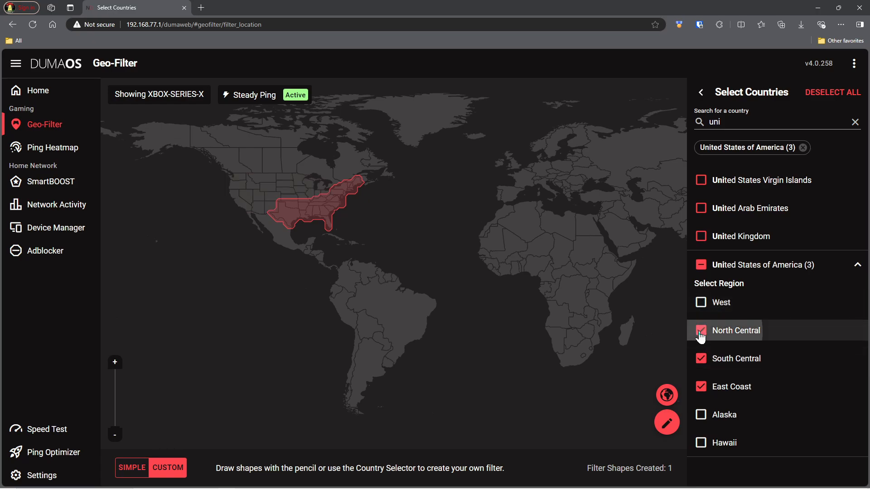
pyautogui.click(701, 362)
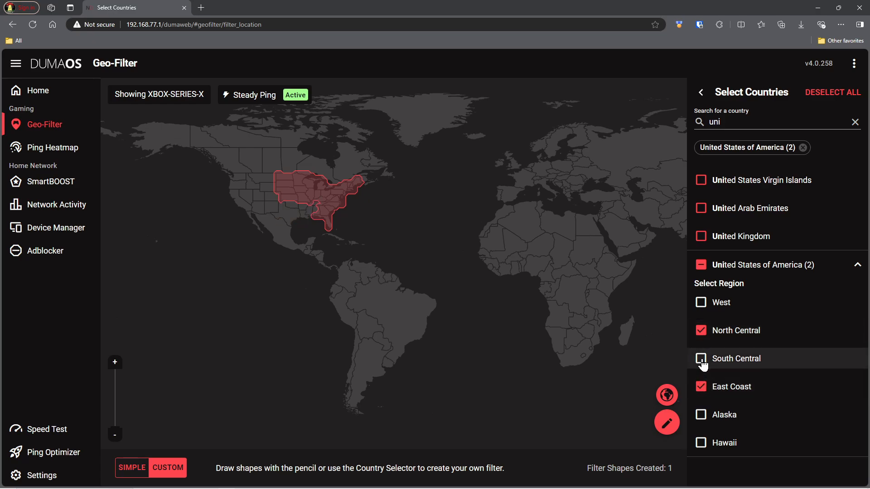
pyautogui.click(701, 359)
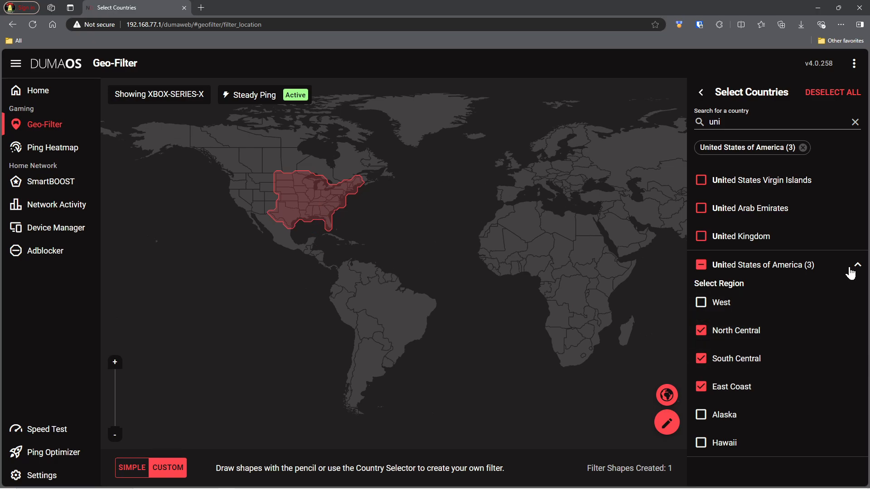
pyautogui.click(855, 122)
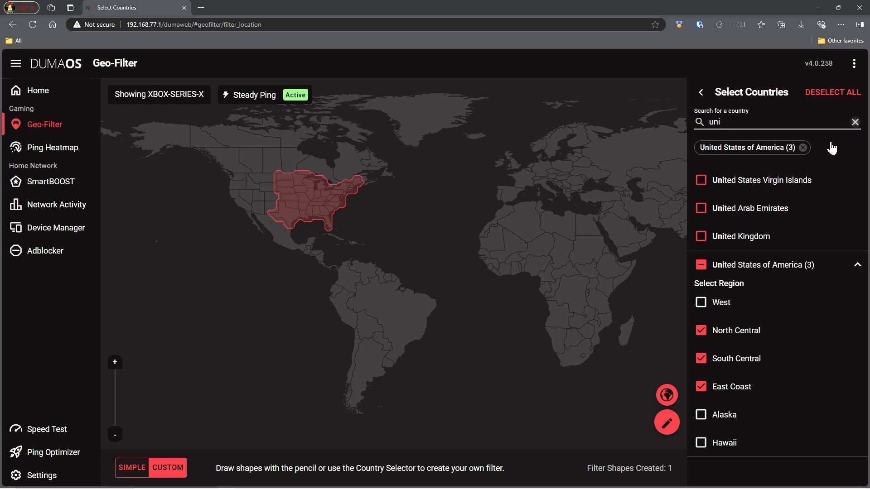
pyautogui.click(664, 426)
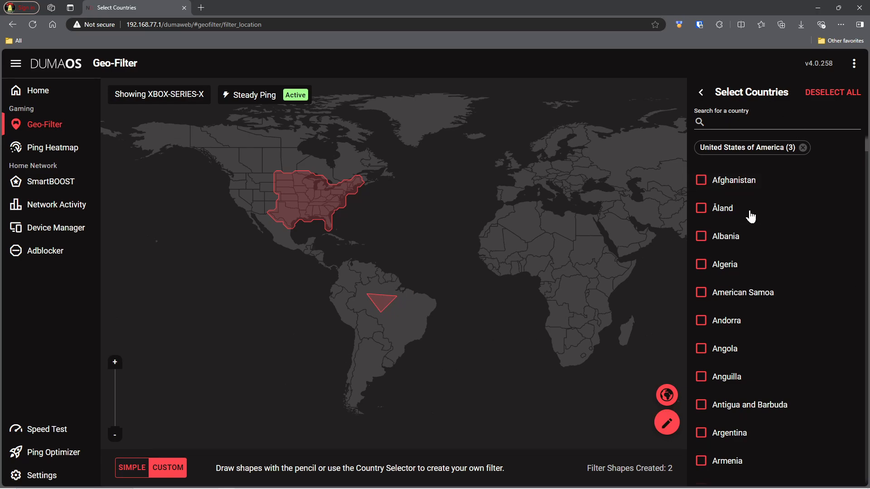
# Close the country list and cancel Add Device, leaving both filter shapes on the map.
pyautogui.click(705, 95)
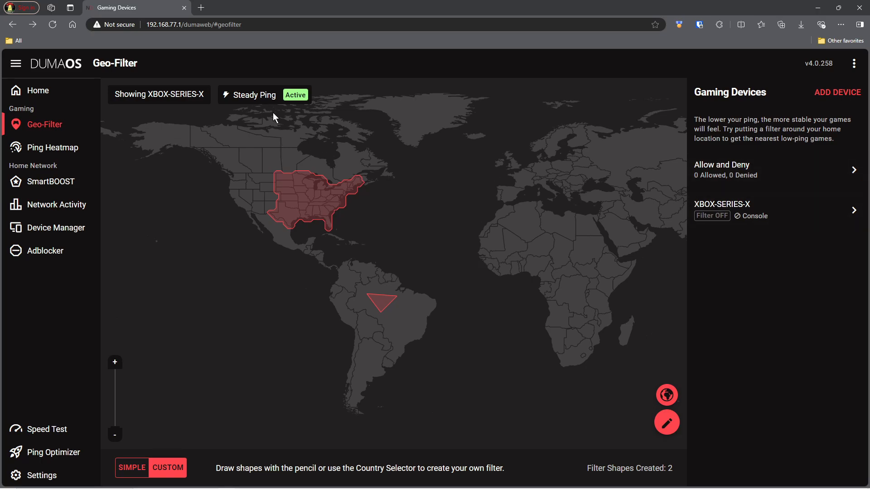
pyautogui.click(827, 94)
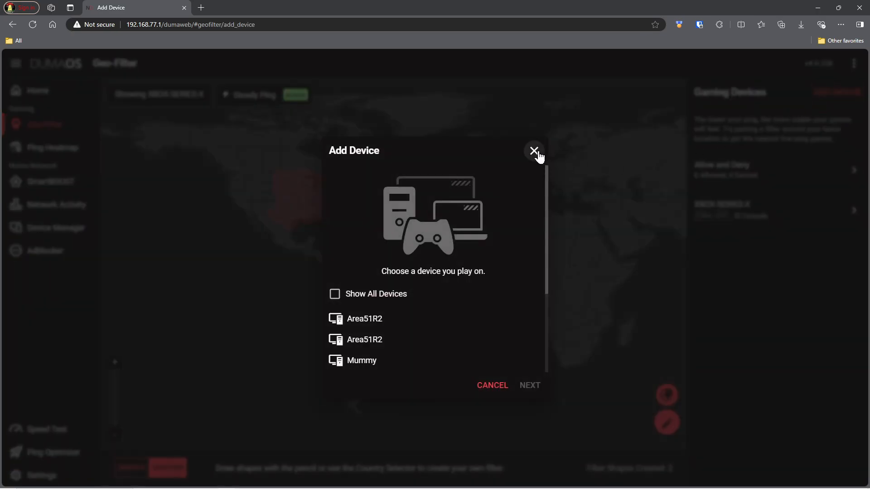
pyautogui.click(534, 151)
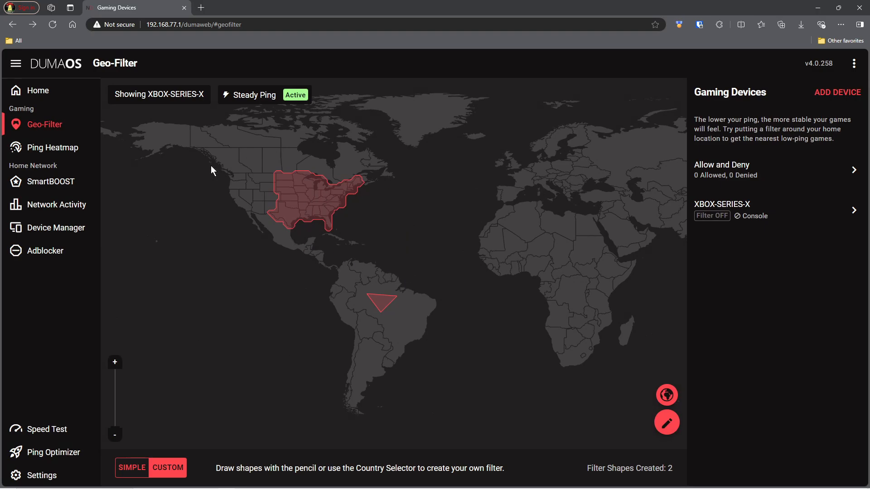
pyautogui.scroll(2, 308, 273)
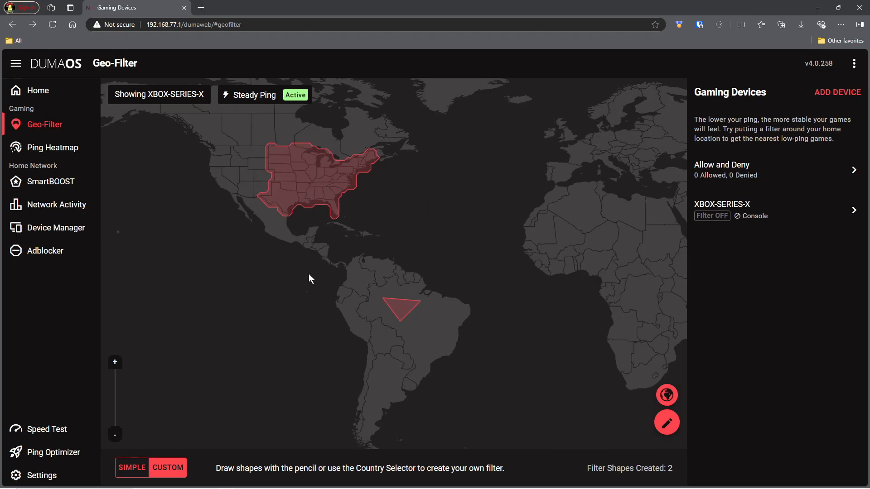
pyautogui.scroll(-2, 312, 272)
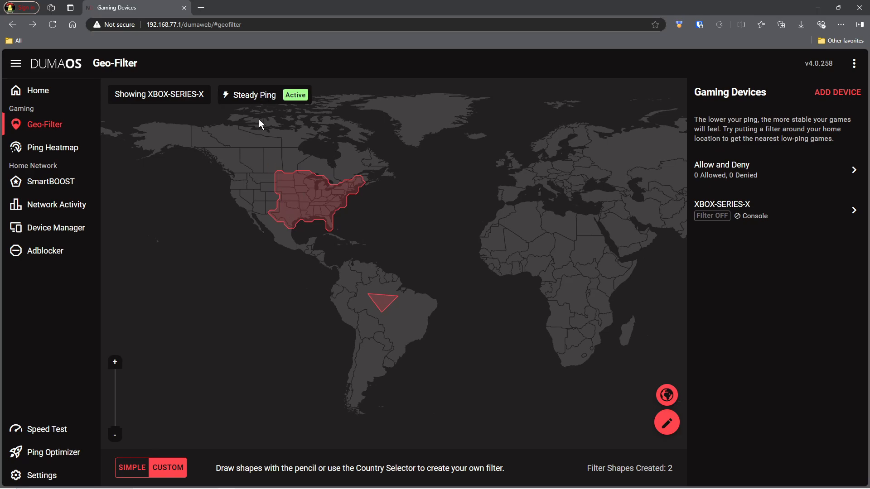
# Visit Ping Heatmap, then show SmartBOOST with Gaming and Video & Streaming prioritised.
pyautogui.click(62, 149)
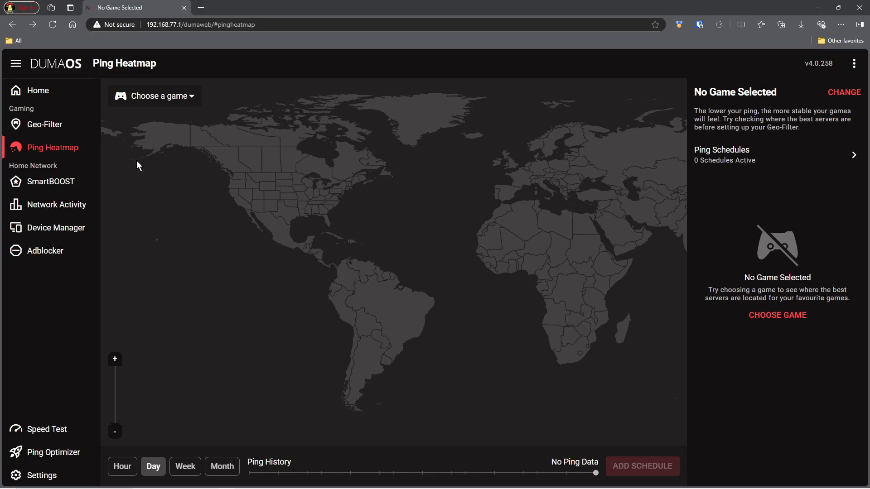
pyautogui.click(54, 189)
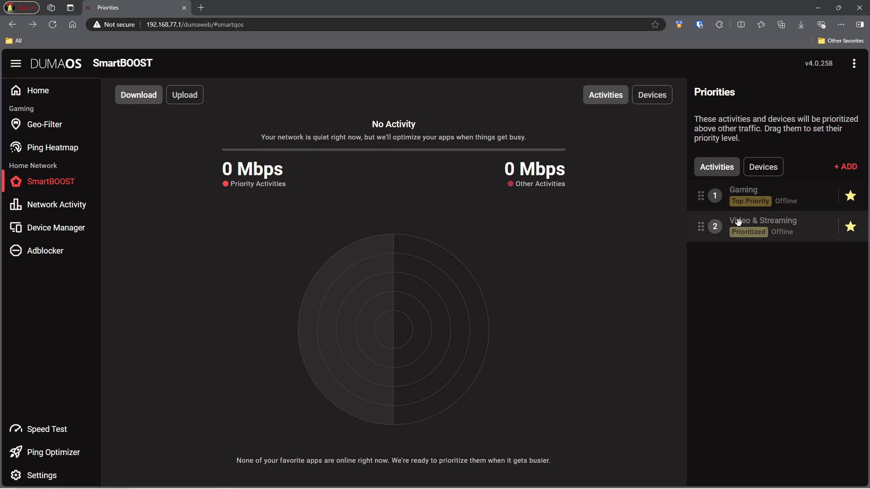
# Add Work From Home, Livestream and Cloud Gaming as priorities, then remove all three.
pyautogui.click(764, 171)
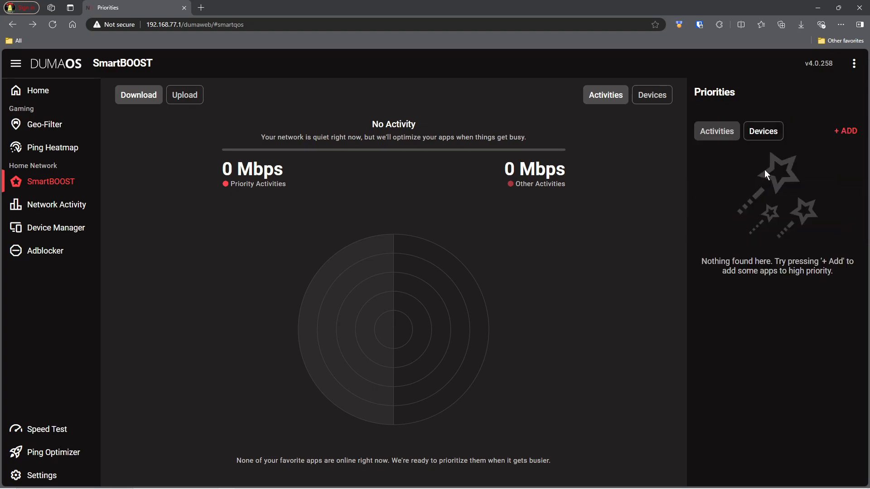
pyautogui.click(720, 137)
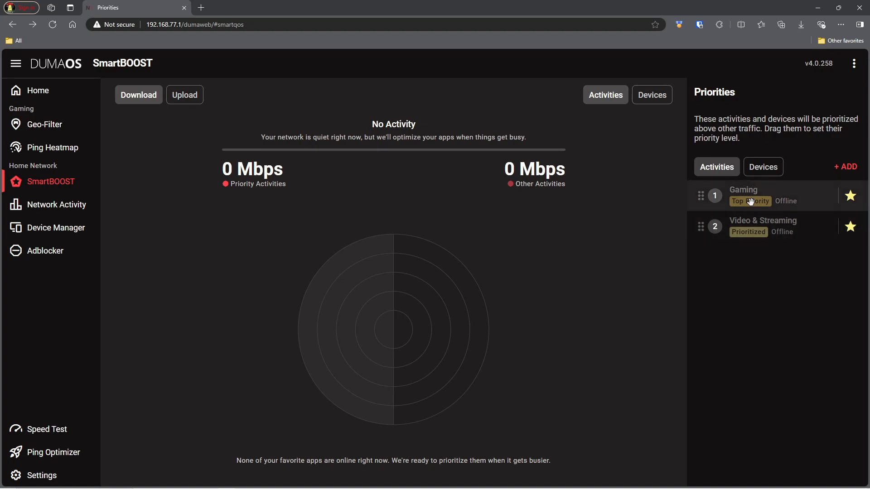
pyautogui.moveTo(748, 202); pyautogui.dragTo(760, 231)
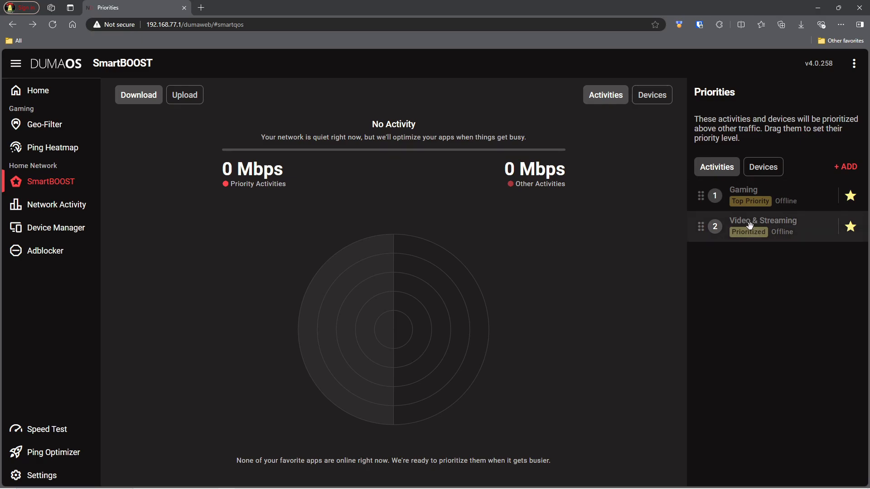
pyautogui.click(845, 166)
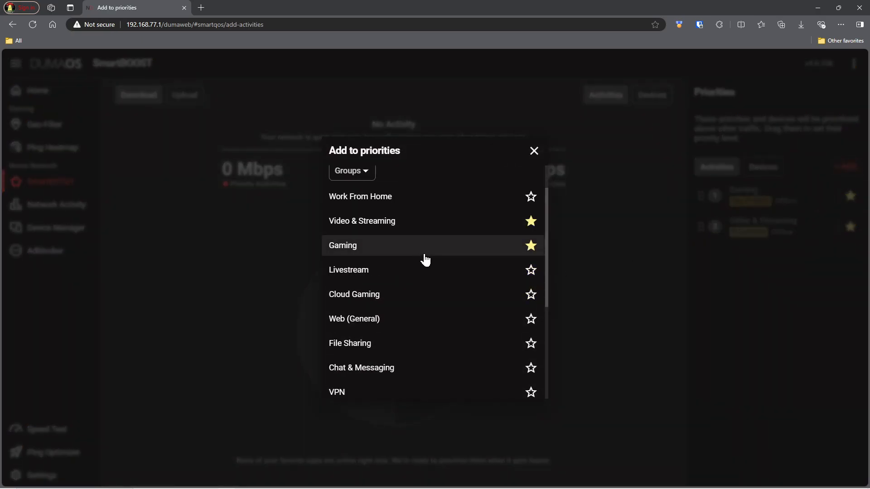
pyautogui.click(531, 243)
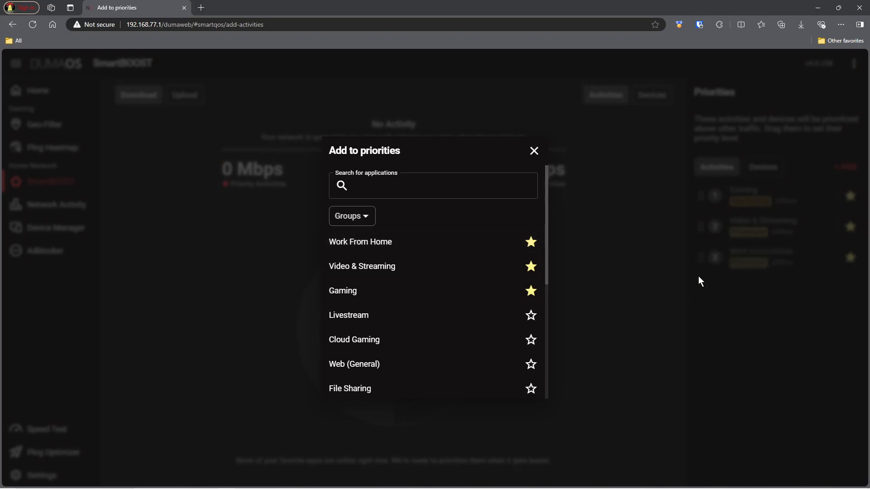
pyautogui.click(531, 316)
pyautogui.click(532, 339)
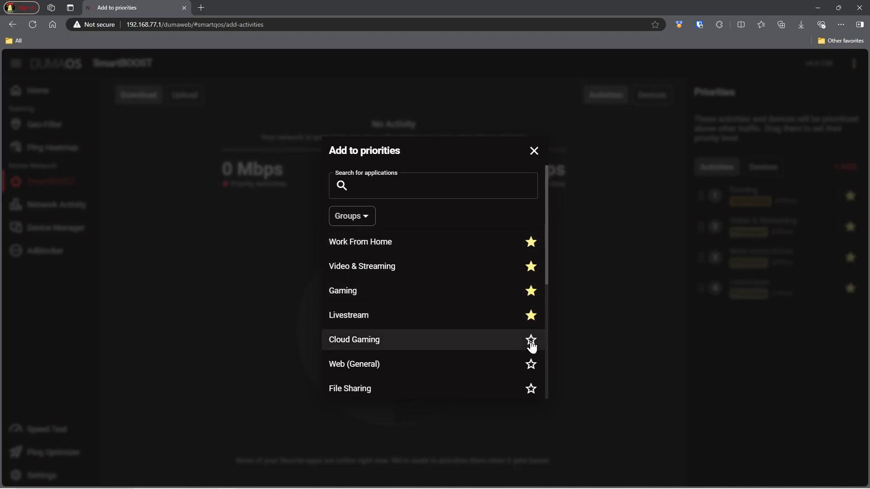
pyautogui.click(534, 151)
pyautogui.click(851, 321)
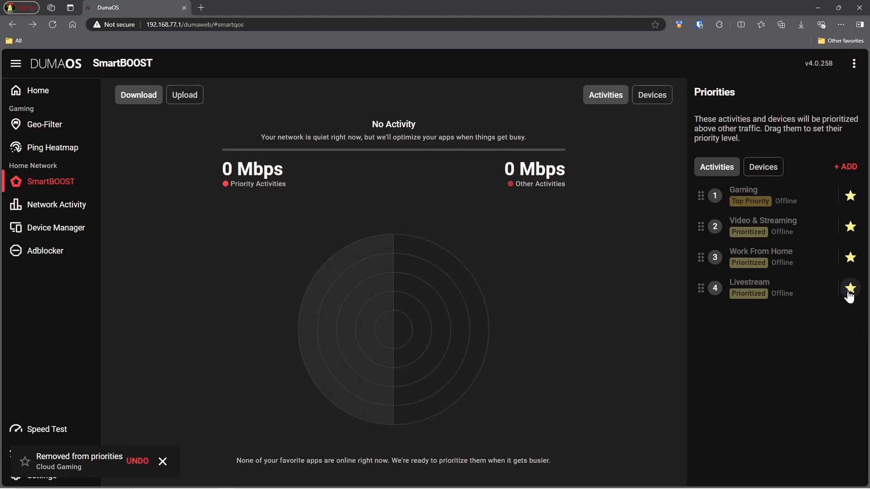
pyautogui.click(850, 288)
pyautogui.click(850, 257)
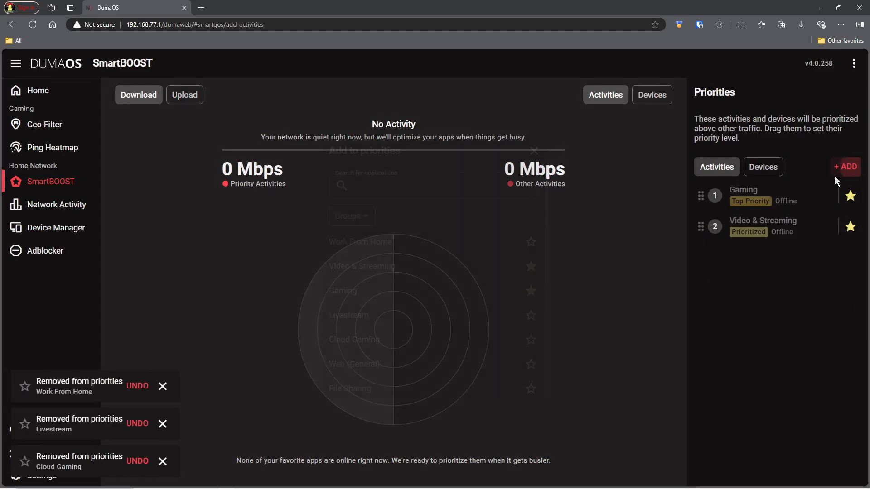
# Add the Zoom app from the Work From Home group as the third priority.
pyautogui.click(845, 166)
pyautogui.click(371, 222)
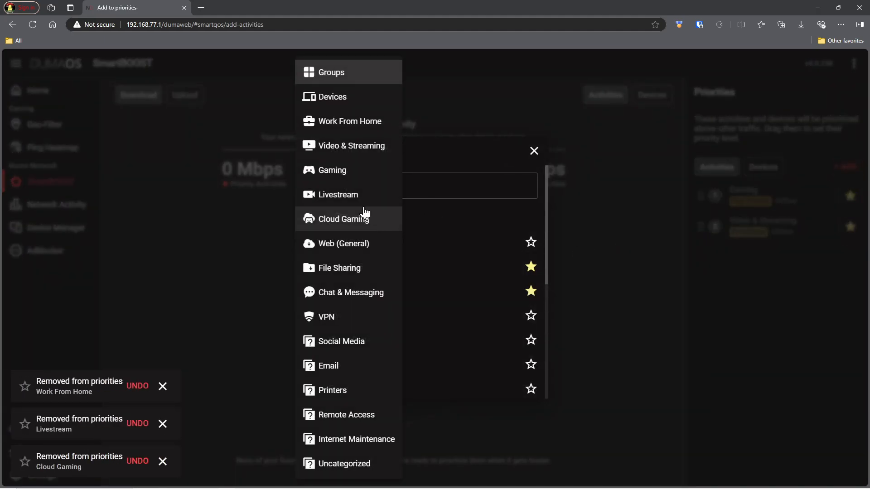
pyautogui.click(339, 129)
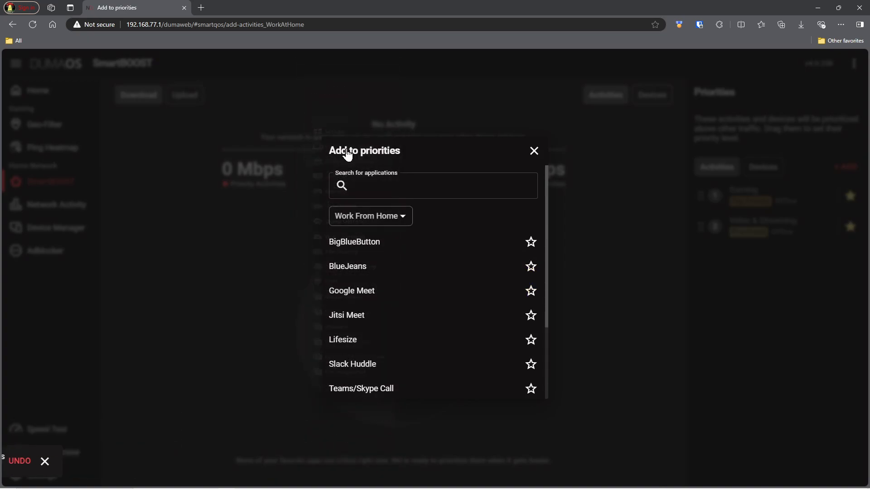
pyautogui.scroll(-2, 414, 261)
pyautogui.scroll(-1, 414, 261)
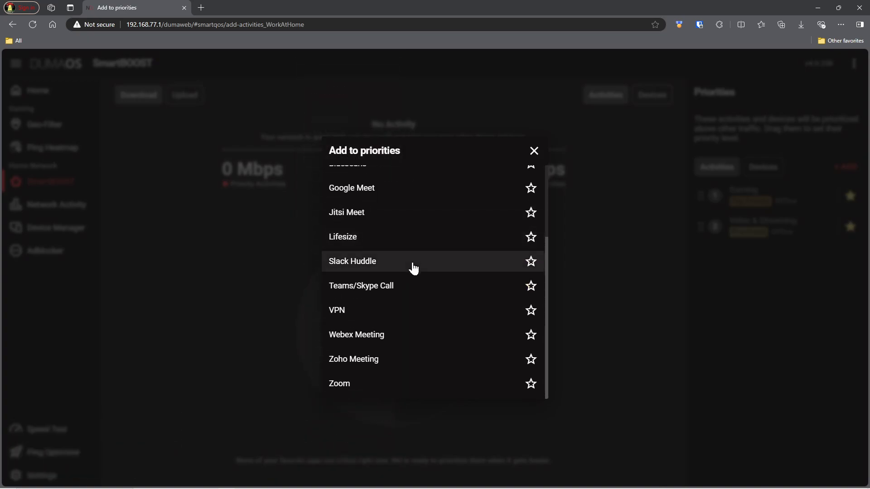
pyautogui.click(532, 385)
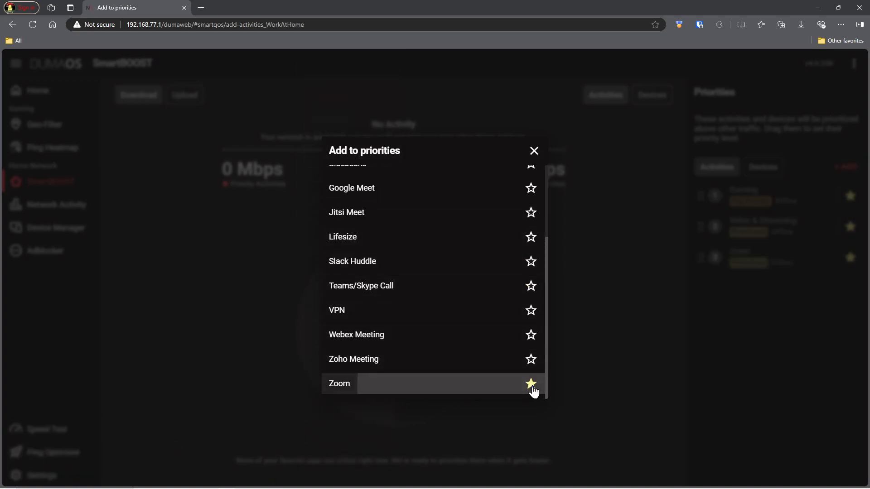
pyautogui.click(534, 151)
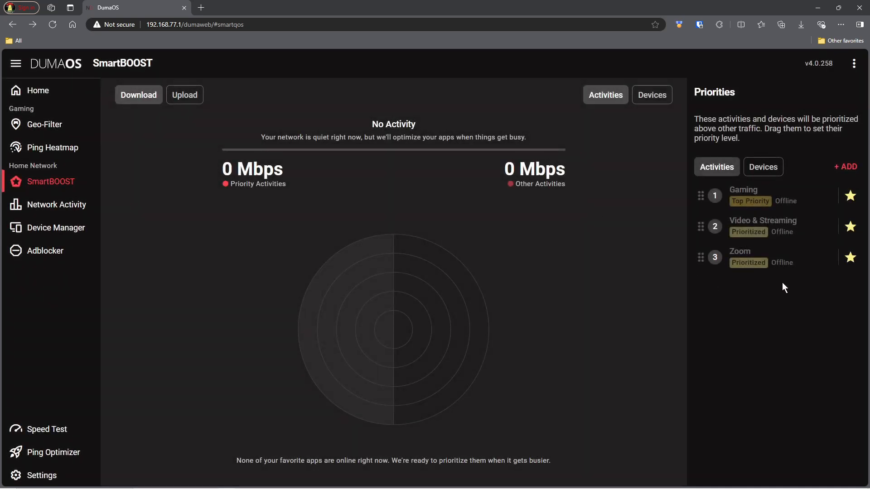
# Unstar Zoom in Priorities, then view Network Activity and the Device Manager map.
pyautogui.click(850, 257)
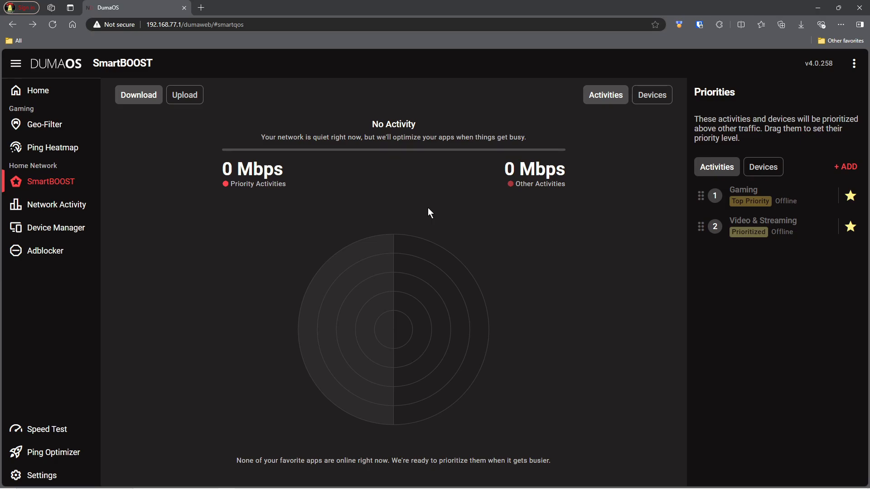
pyautogui.click(72, 206)
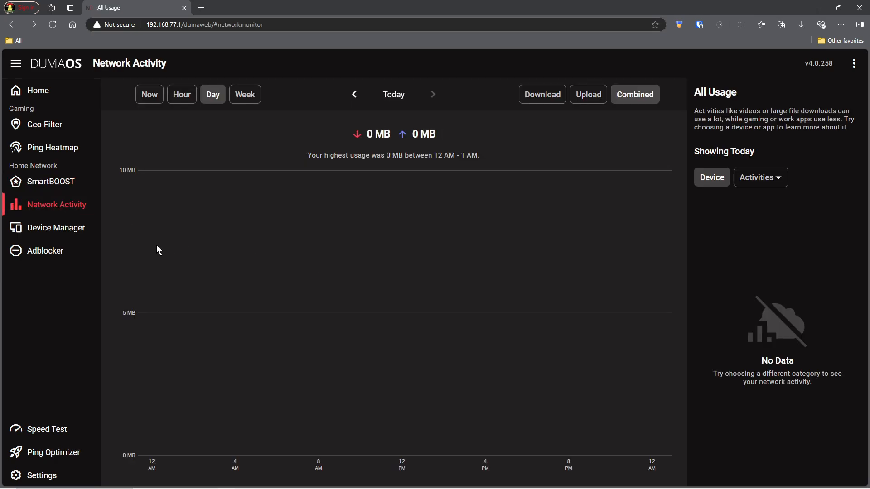
pyautogui.click(54, 232)
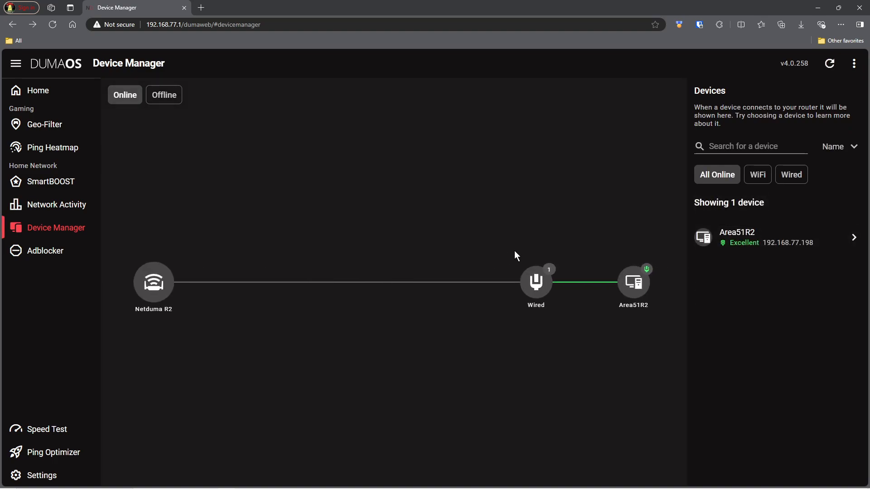
# Scroll the Adblocker device list, then show Speed Test results: 21.0 Mbps up, 600.0 Mbps down.
pyautogui.click(39, 252)
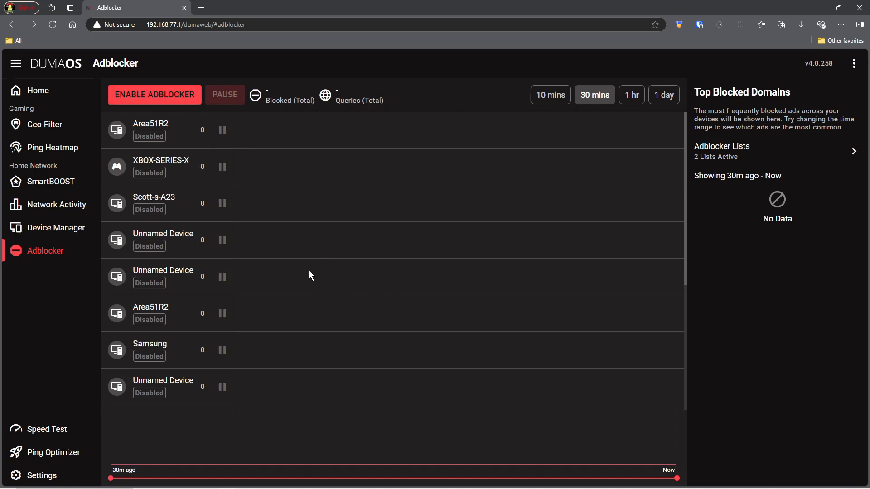
pyautogui.scroll(-5, 310, 275)
pyautogui.scroll(5, 315, 281)
pyautogui.scroll(-5, 200, 209)
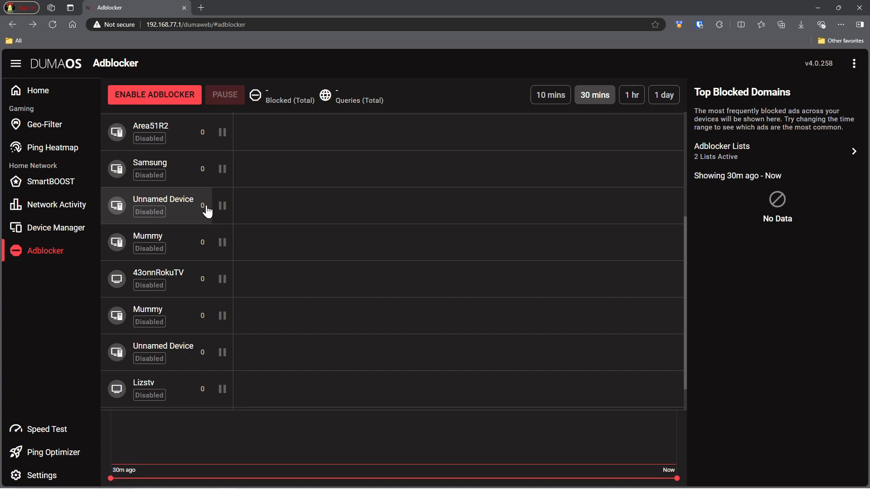
pyautogui.click(50, 429)
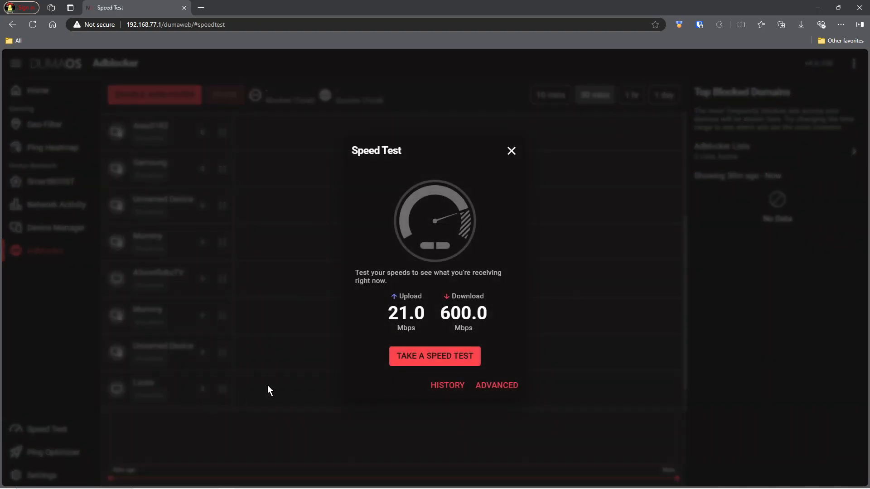
# Close the Speed Test dialog to return to the Adblocker device list.
pyautogui.click(510, 151)
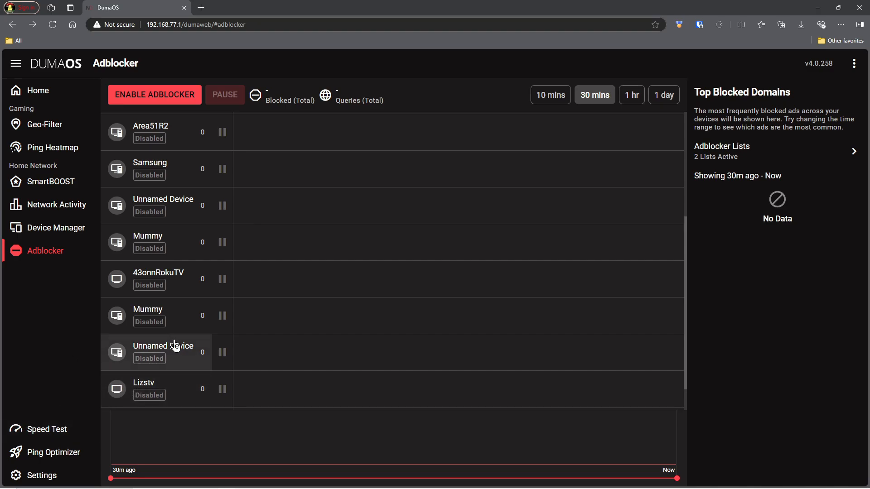
# Set the Ping Optimizer's advanced Congestion Control Mode to Always On.
pyautogui.click(45, 453)
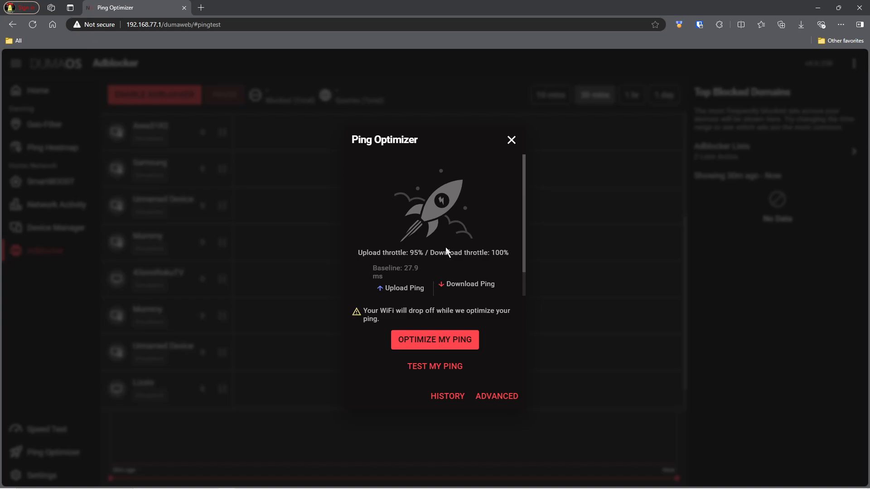
pyautogui.scroll(-2, 446, 251)
pyautogui.scroll(2, 479, 249)
pyautogui.scroll(-1, 486, 252)
pyautogui.scroll(1, 486, 252)
pyautogui.scroll(-1, 485, 253)
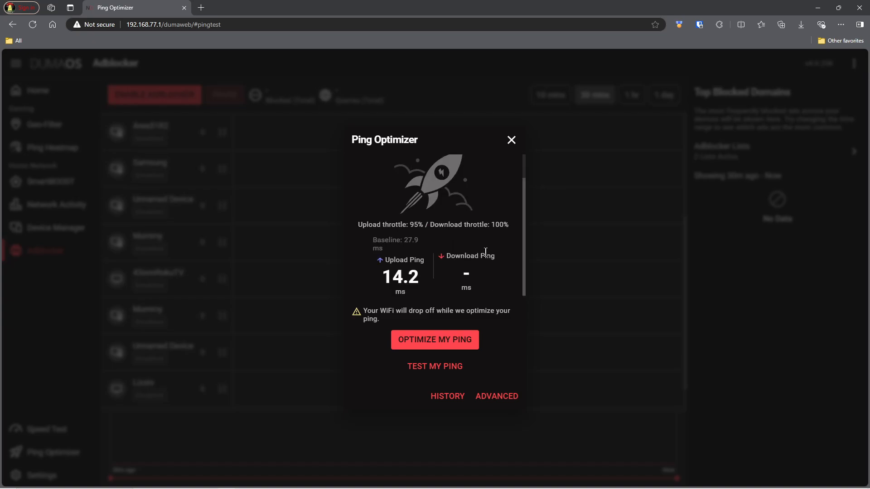
pyautogui.click(493, 397)
pyautogui.scroll(-3, 480, 232)
pyautogui.scroll(-3, 479, 232)
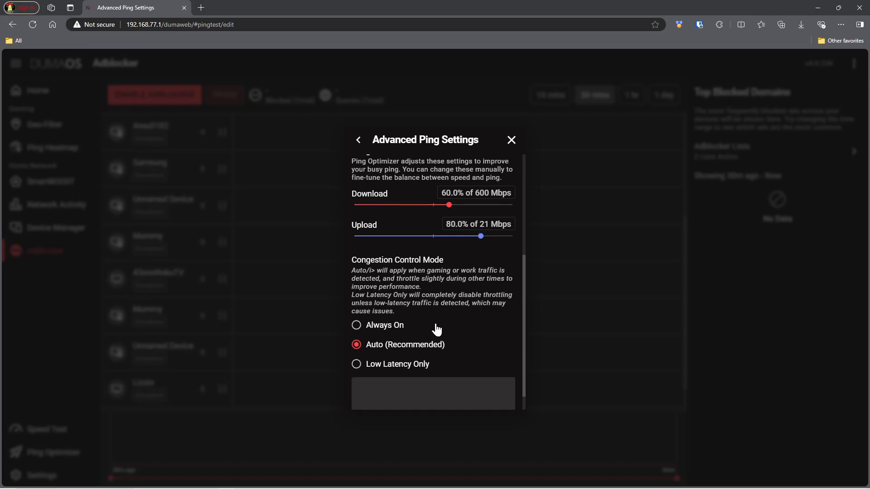
pyautogui.scroll(6, 438, 317)
pyautogui.scroll(-6, 429, 265)
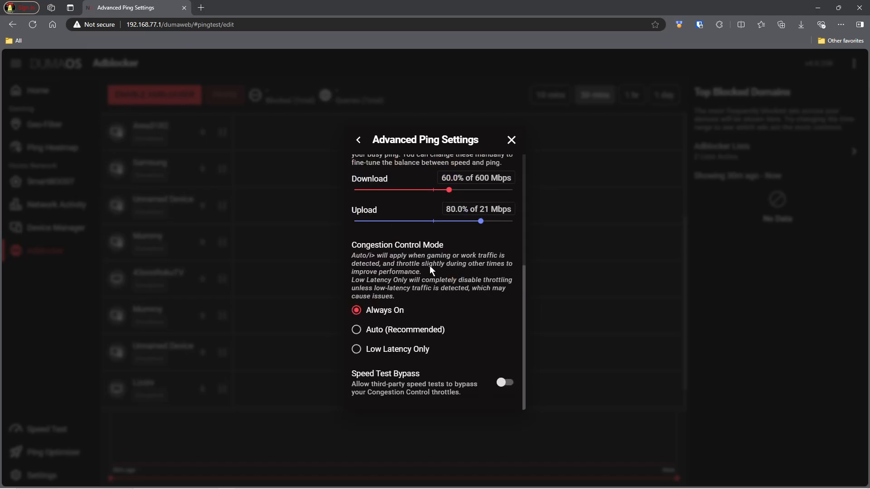
pyautogui.click(511, 144)
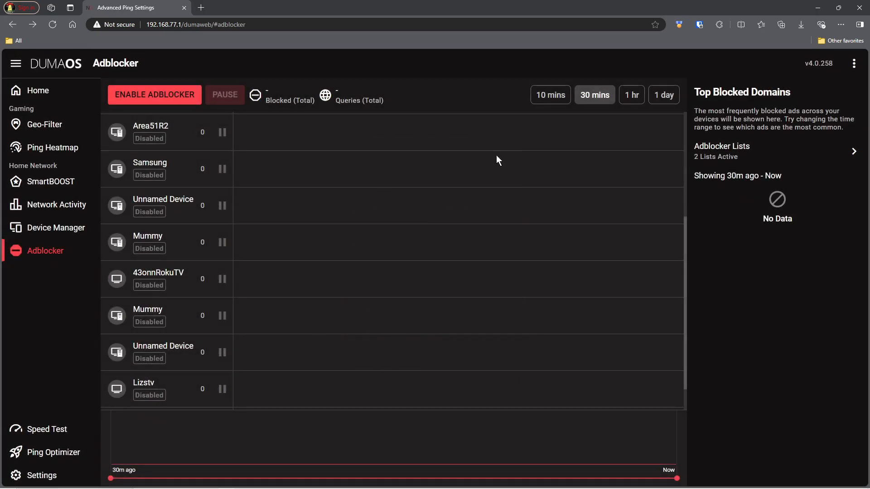
# Switch on Telemetry in the Troubleshooting settings.
pyautogui.click(52, 477)
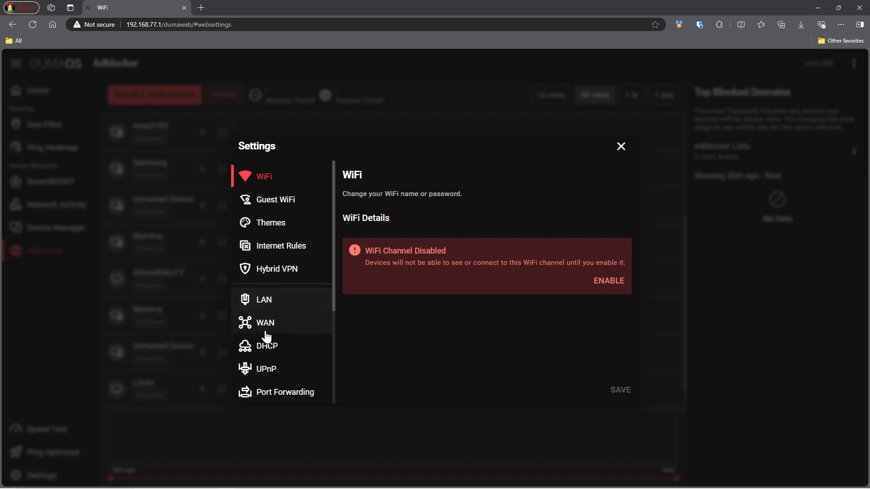
pyautogui.scroll(-2, 278, 354)
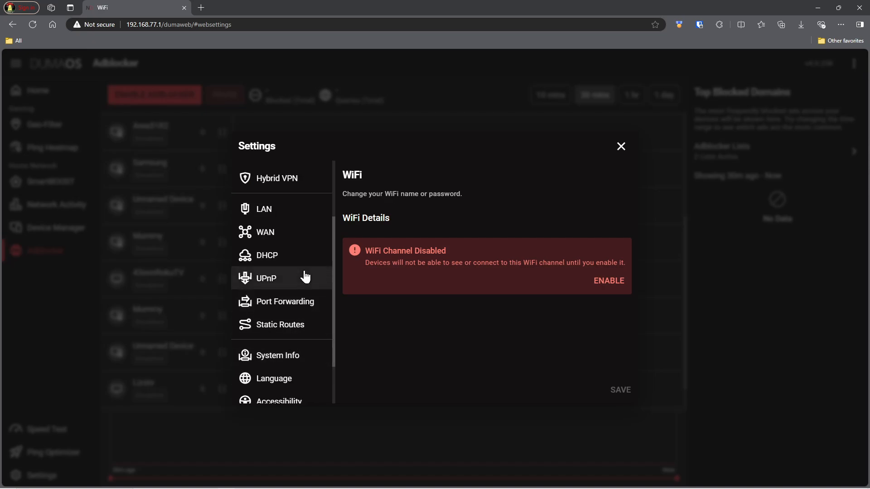
pyautogui.scroll(-1, 303, 277)
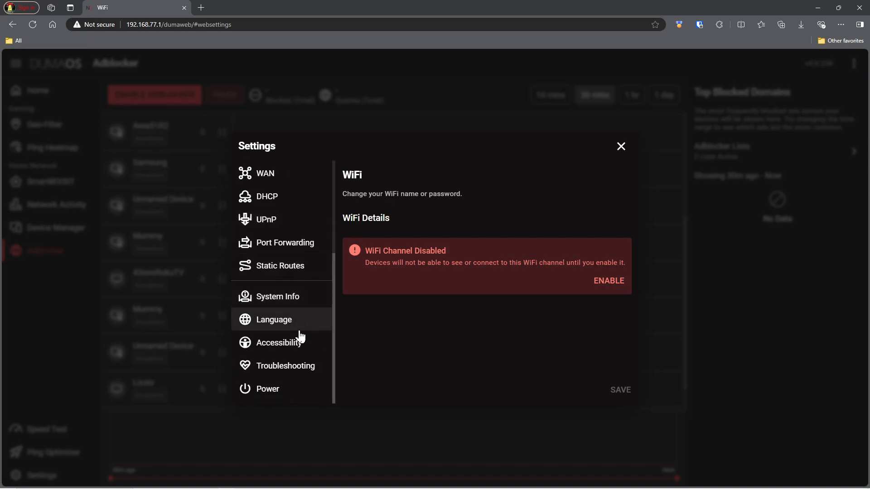
pyautogui.click(301, 368)
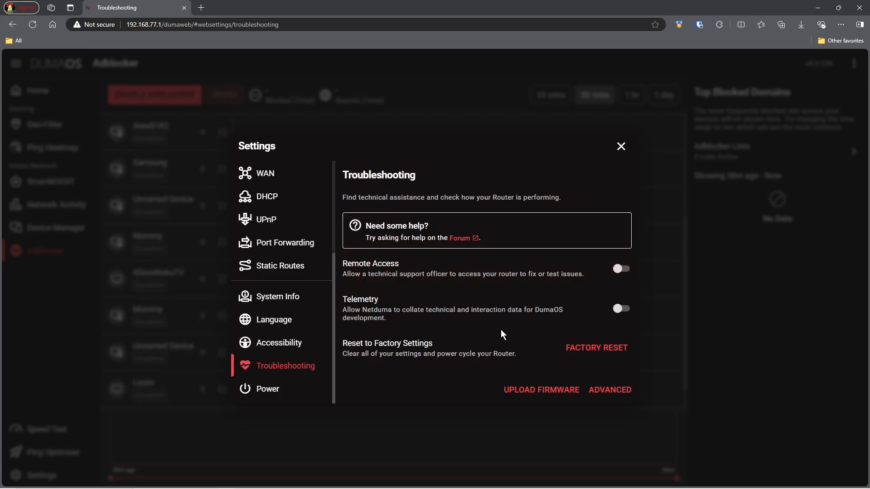
pyautogui.click(609, 329)
# Review the advanced troubleshooting CPU and memory readings, then close them.
pyautogui.click(611, 391)
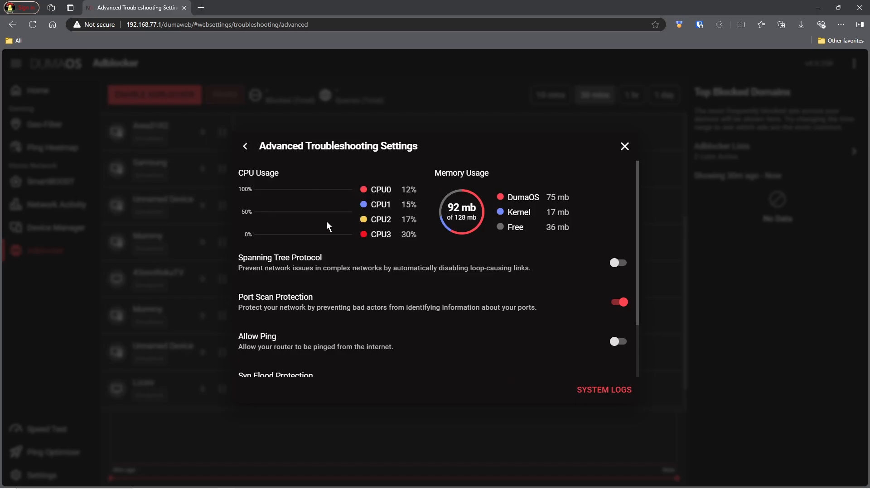
pyautogui.scroll(-2, 405, 271)
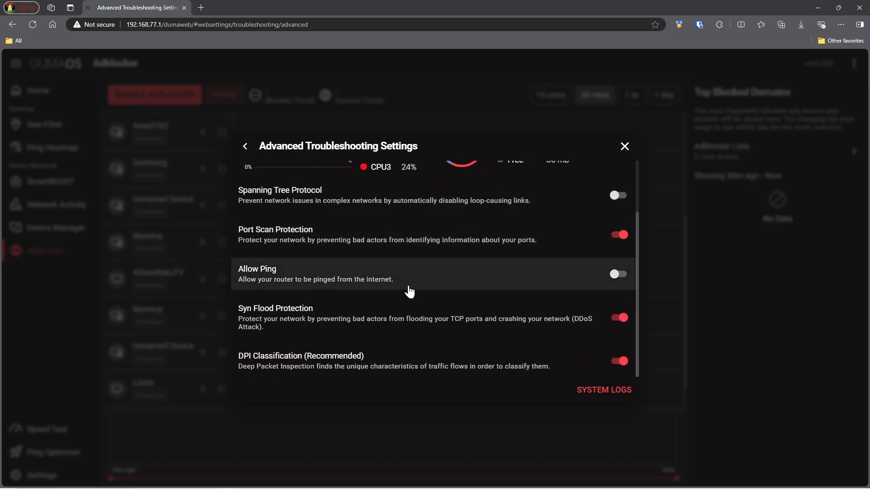
pyautogui.scroll(2, 407, 292)
pyautogui.click(623, 148)
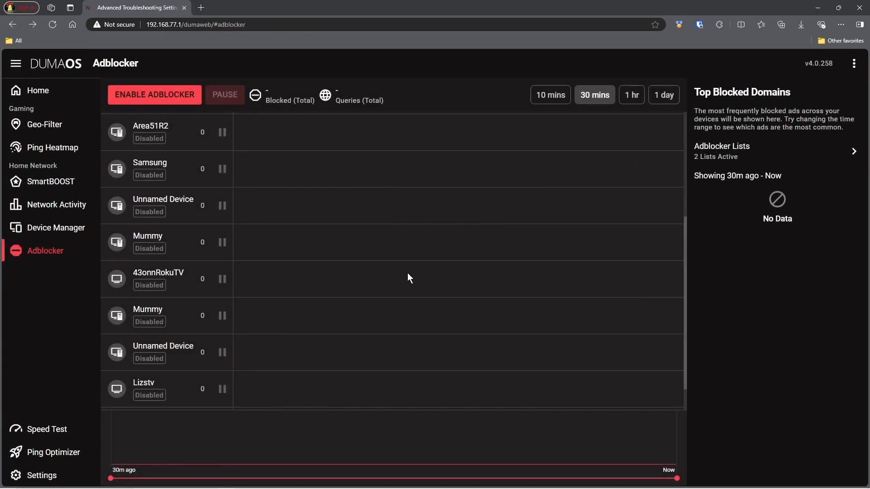
pyautogui.scroll(4, 163, 280)
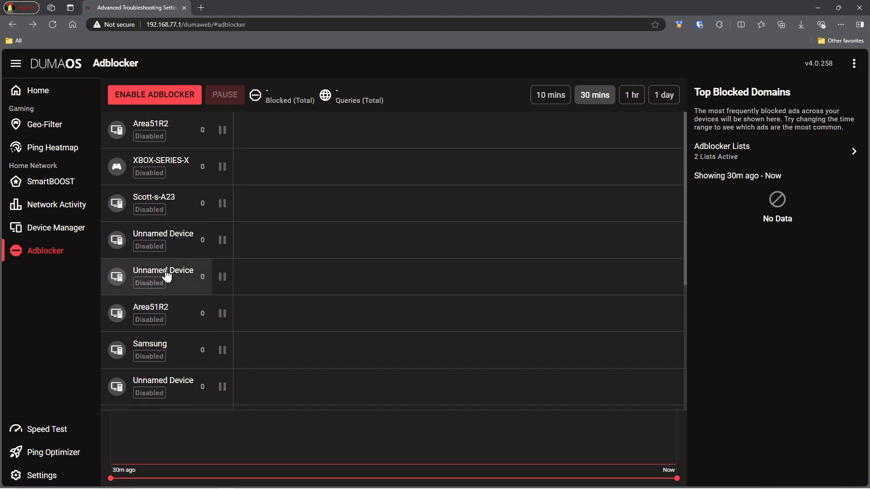
pyautogui.click(39, 92)
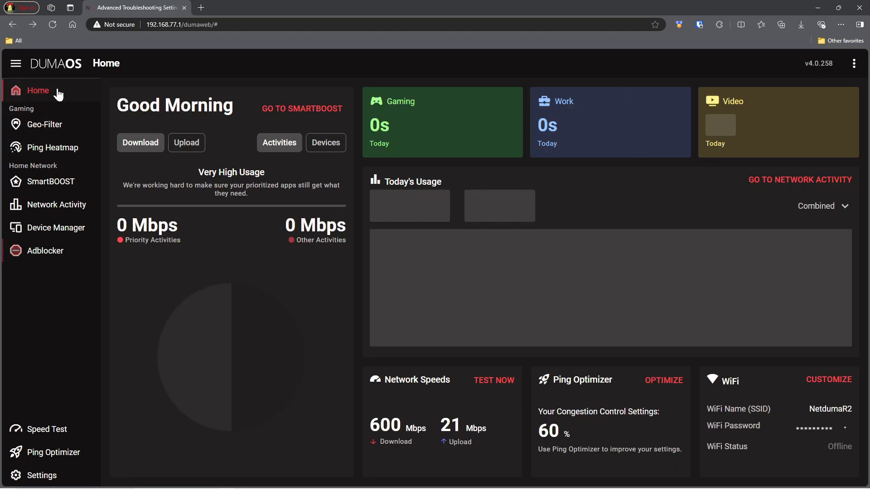